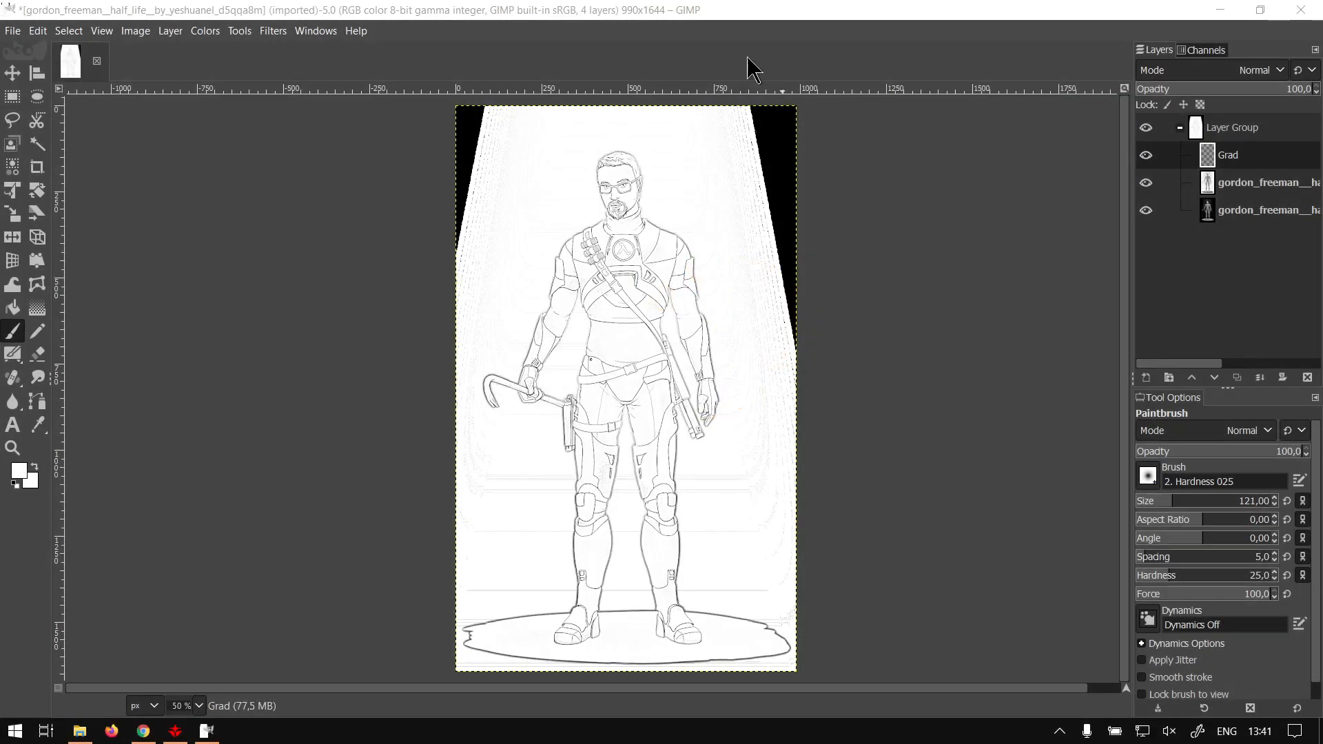
Step: Enlarge the paintbrush to size 262 and paint white over the black corner and faint artifacts along the image's right edge
click(677, 18)
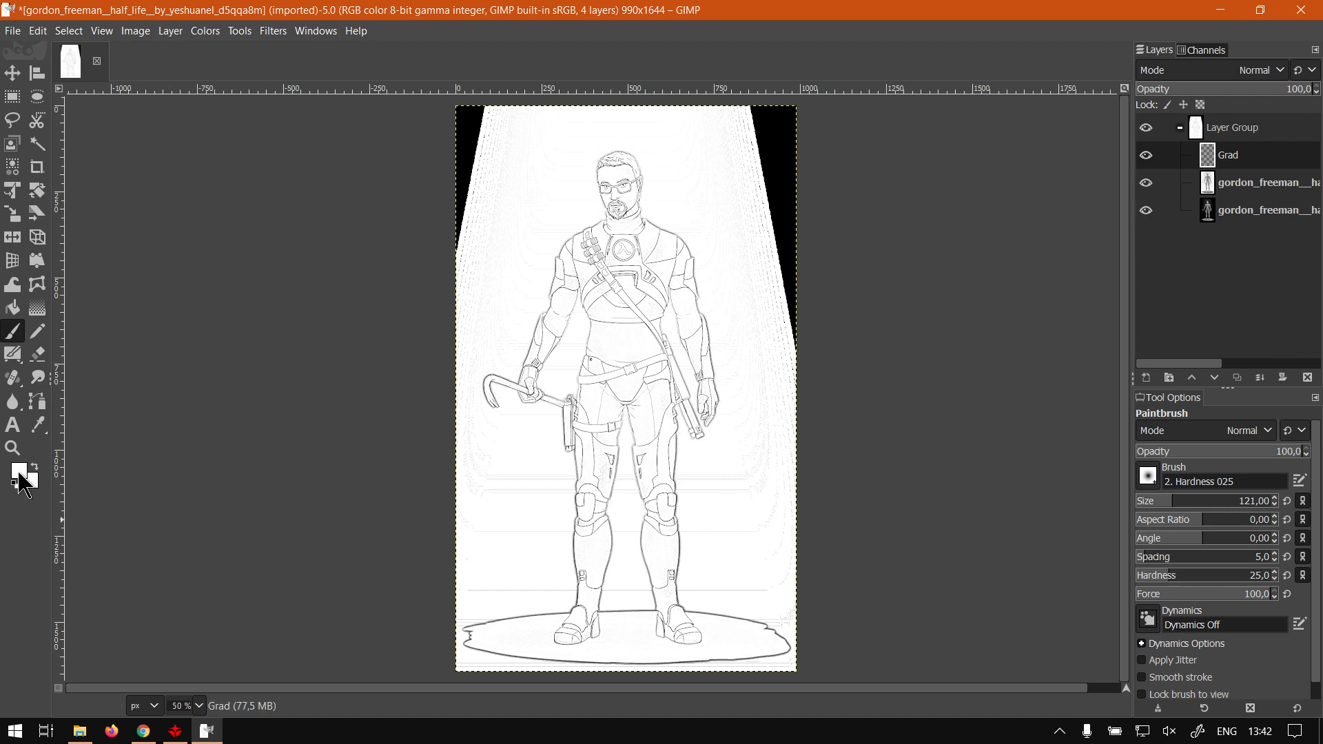
key(bracketright)
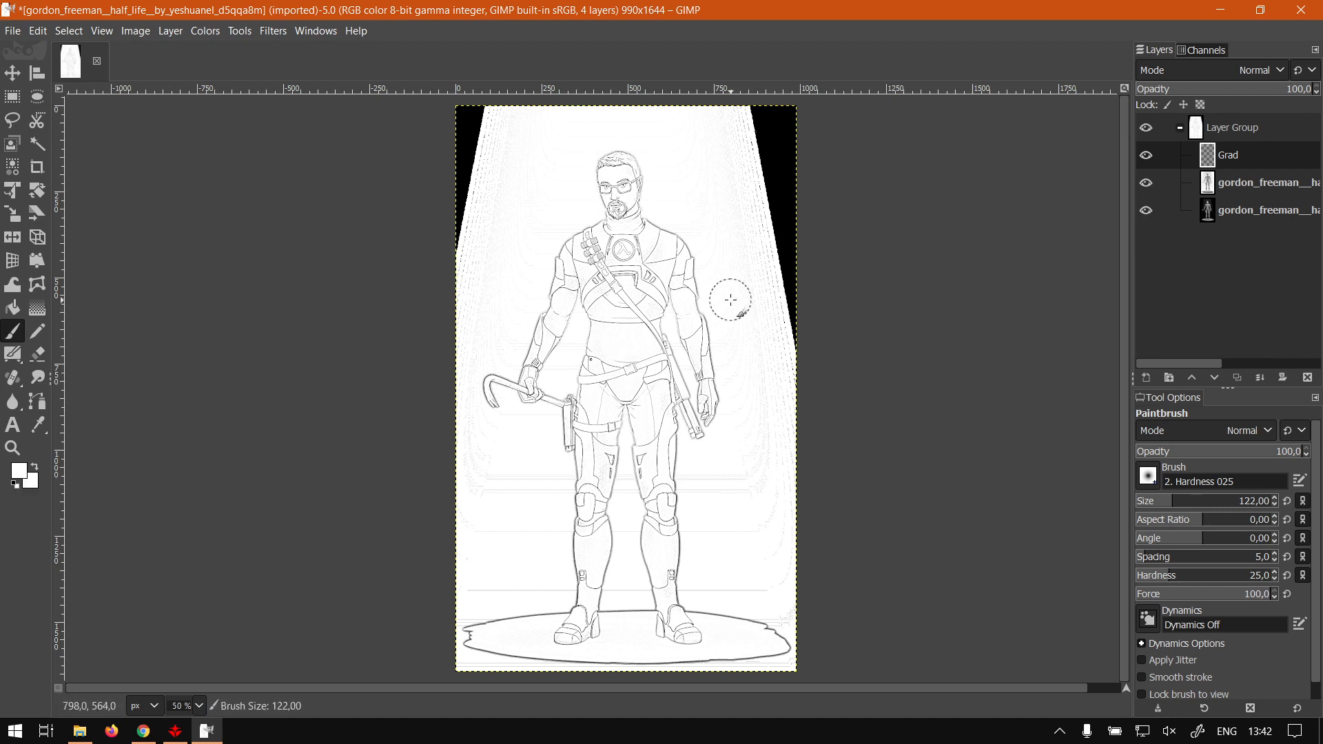
key(bracketright)
key(bracketright)
key(bracketright)
key(bracketright)
key(bracketright)
key(bracketright)
key(bracketright)
key(bracketright)
key(bracketright)
key(bracketright)
key(bracketright)
key(bracketright)
key(bracketright)
key(bracketright)
key(bracketright)
key(bracketright)
key(bracketright)
key(bracketright)
key(bracketright)
key(bracketright)
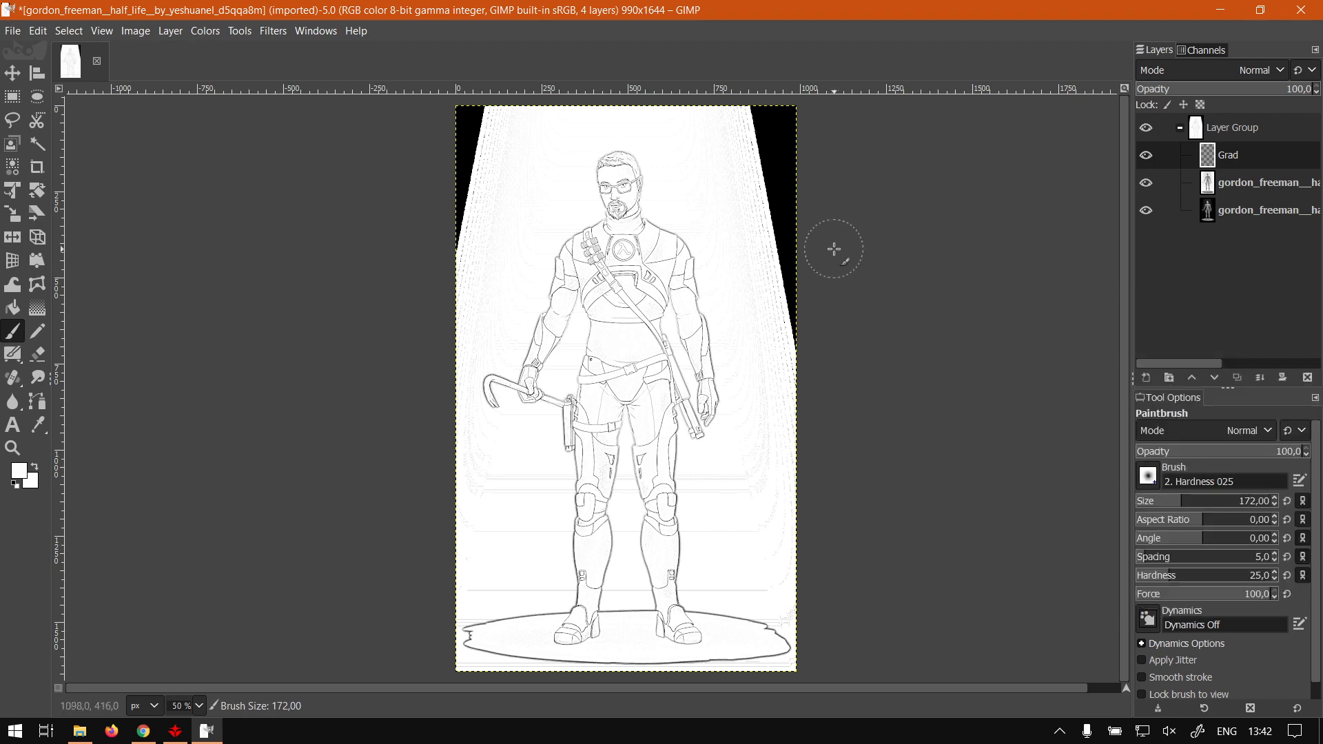
key(shift+bracketright)
key(shift+bracketright)
key(shift+bracketright)
key(shift+bracketright)
key(shift+bracketright)
key(shift+bracketright)
key(shift+bracketright)
key(shift+bracketright)
key(shift+bracketright)
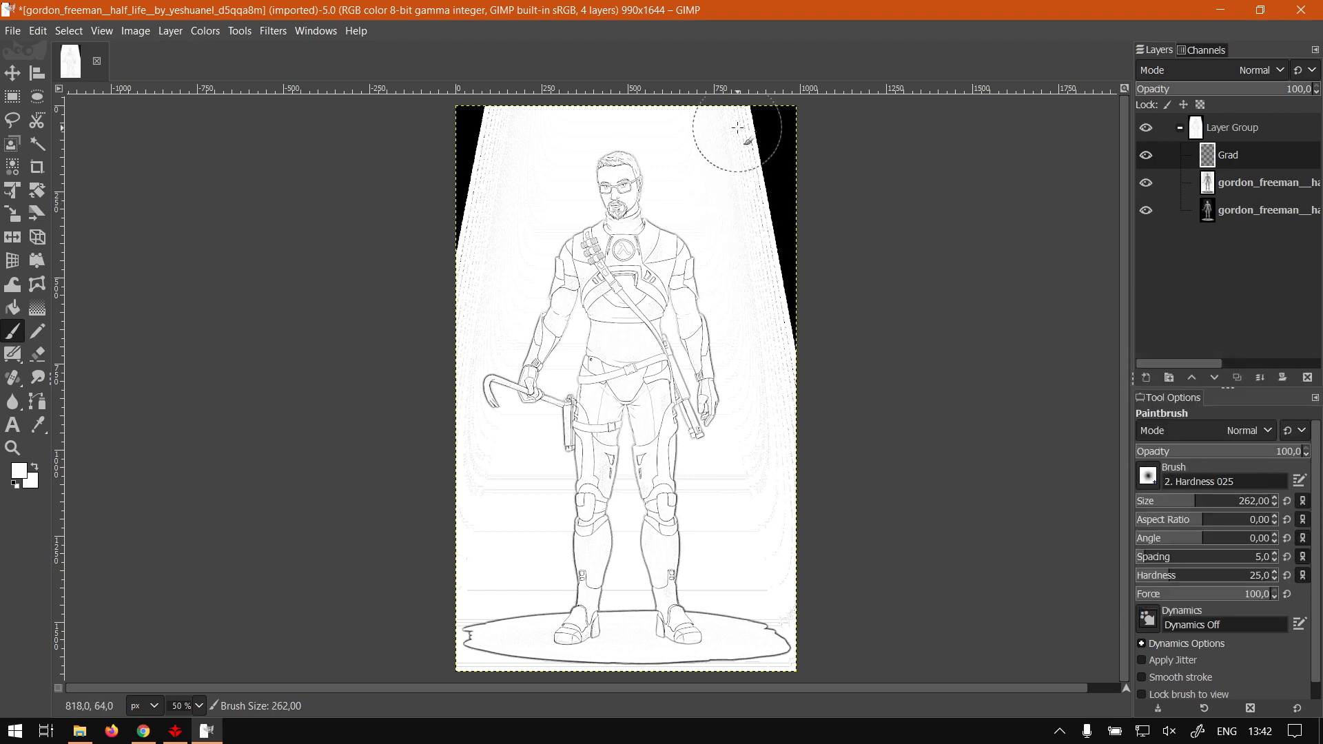
mouse_move(737, 127)
mouse_down()
mouse_move(750, 94)
mouse_move(780, 226)
mouse_move(741, 127)
mouse_move(818, 393)
mouse_up()
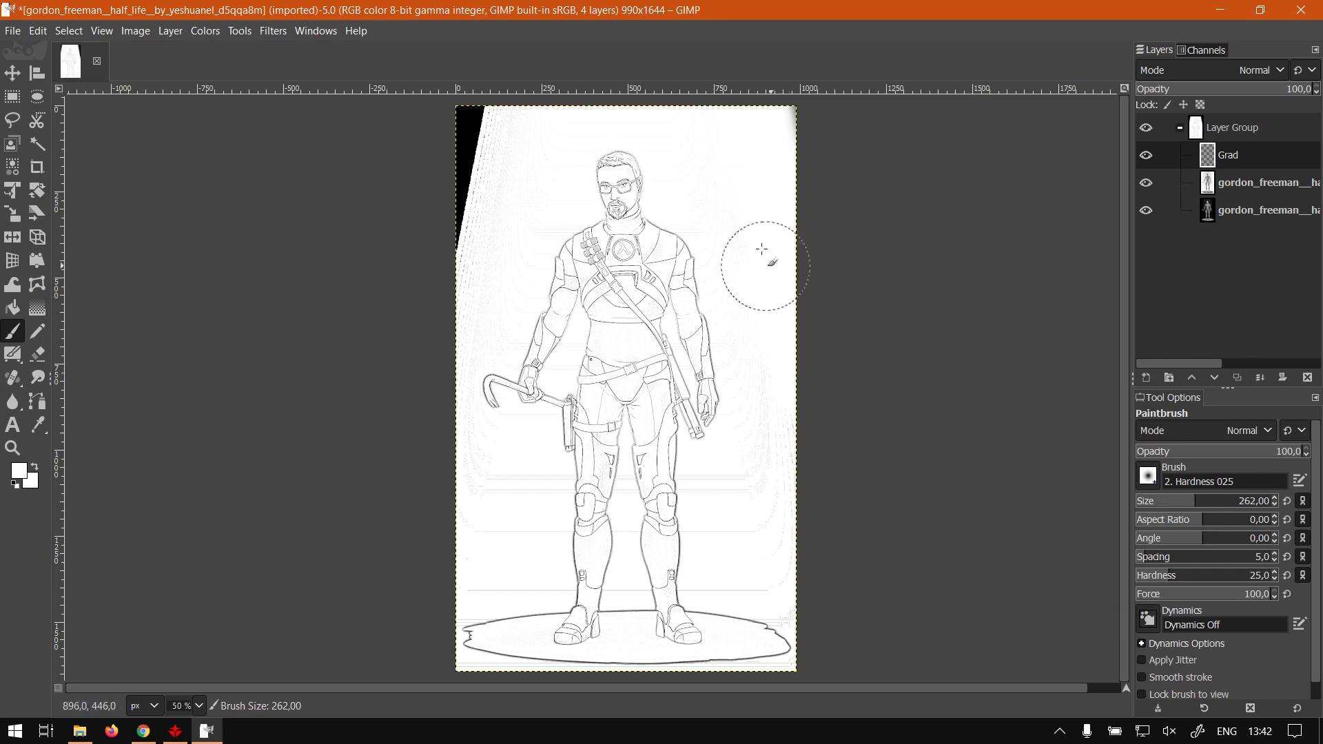
mouse_move(762, 249)
mouse_down()
mouse_move(792, 467)
mouse_move(745, 466)
mouse_move(735, 488)
mouse_move(763, 550)
mouse_move(800, 561)
mouse_up()
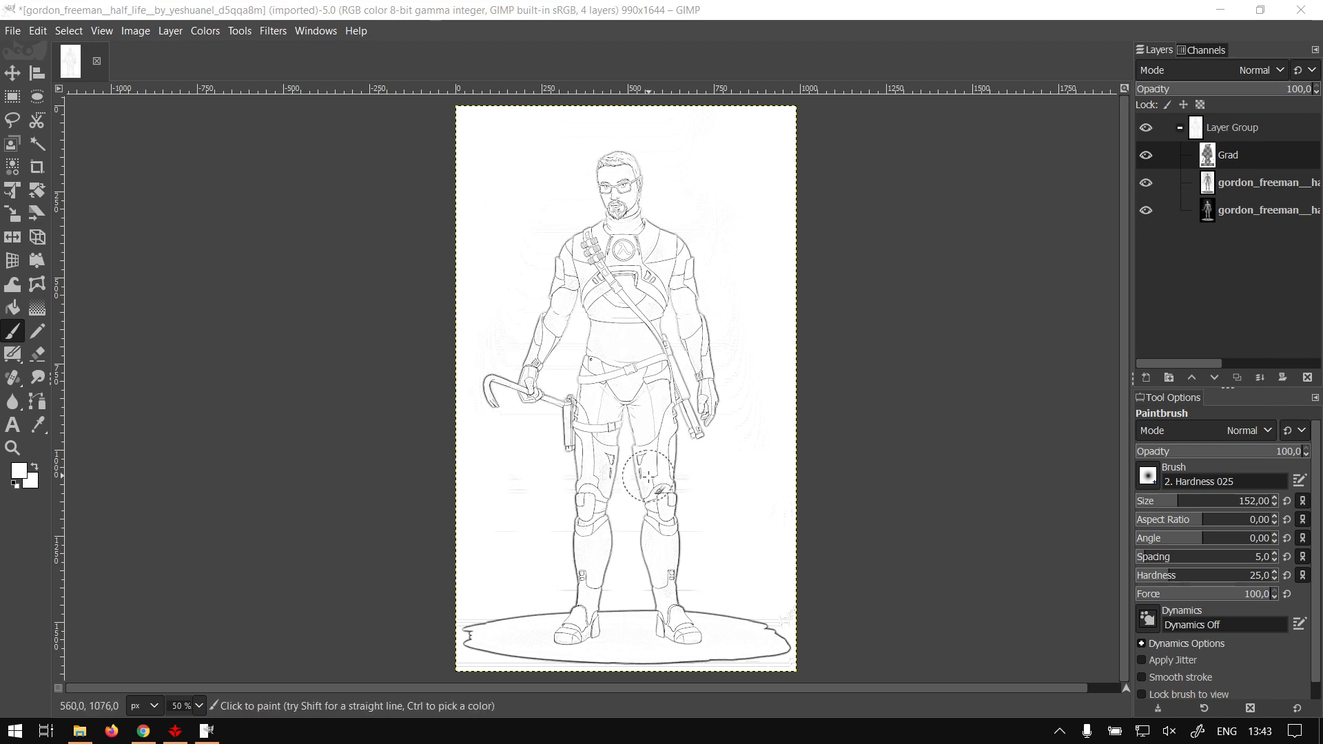
key(shift+period)
scroll(630, 345, up, 2)
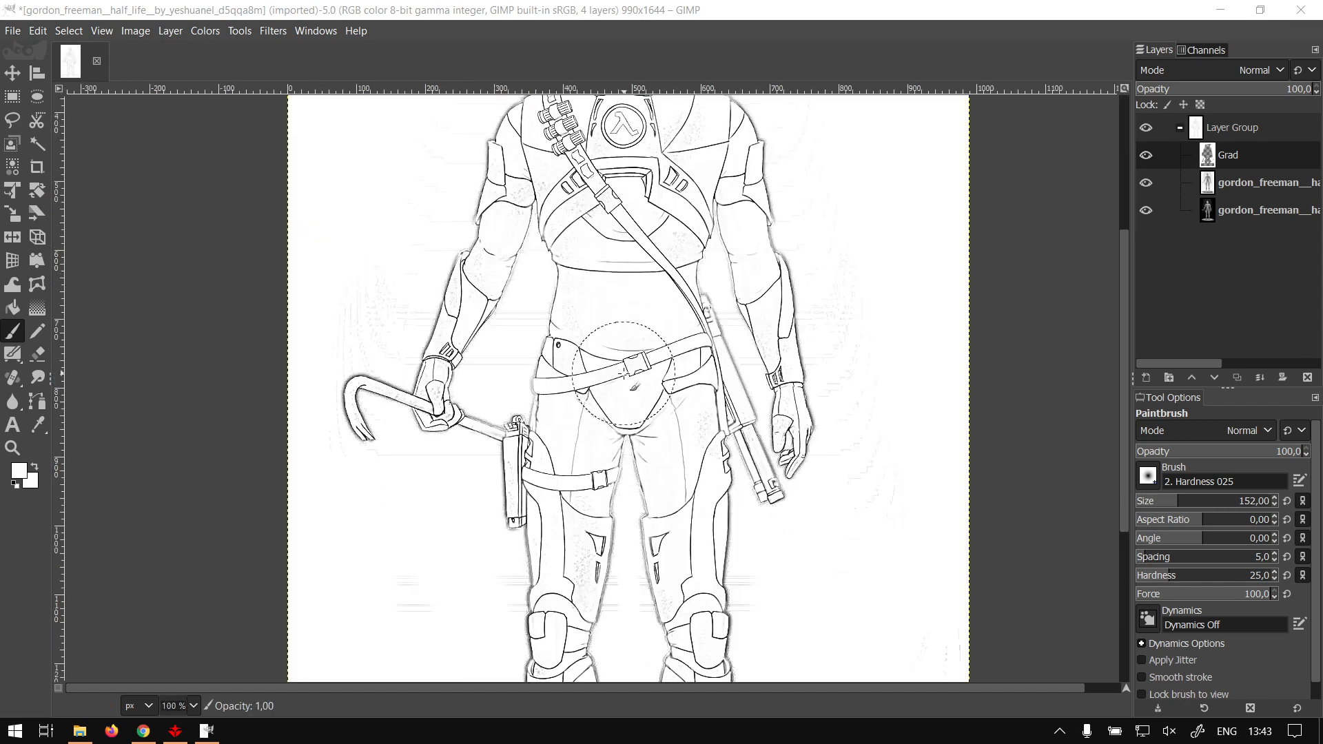
scroll(624, 372, down, 1)
scroll(624, 372, down, 1)
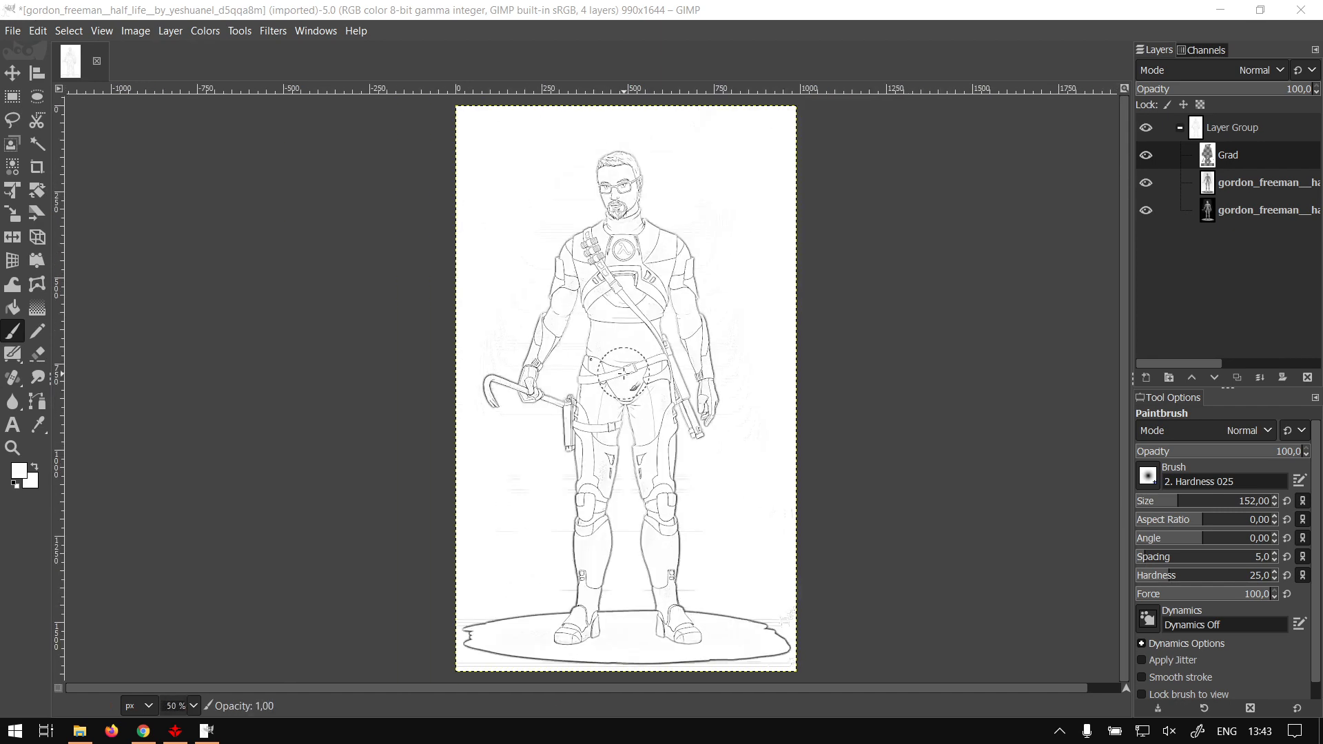
Step: Duplicate the collapsed layer group and set the copy's blend mode to Multiply
click(1181, 127)
click(1187, 129)
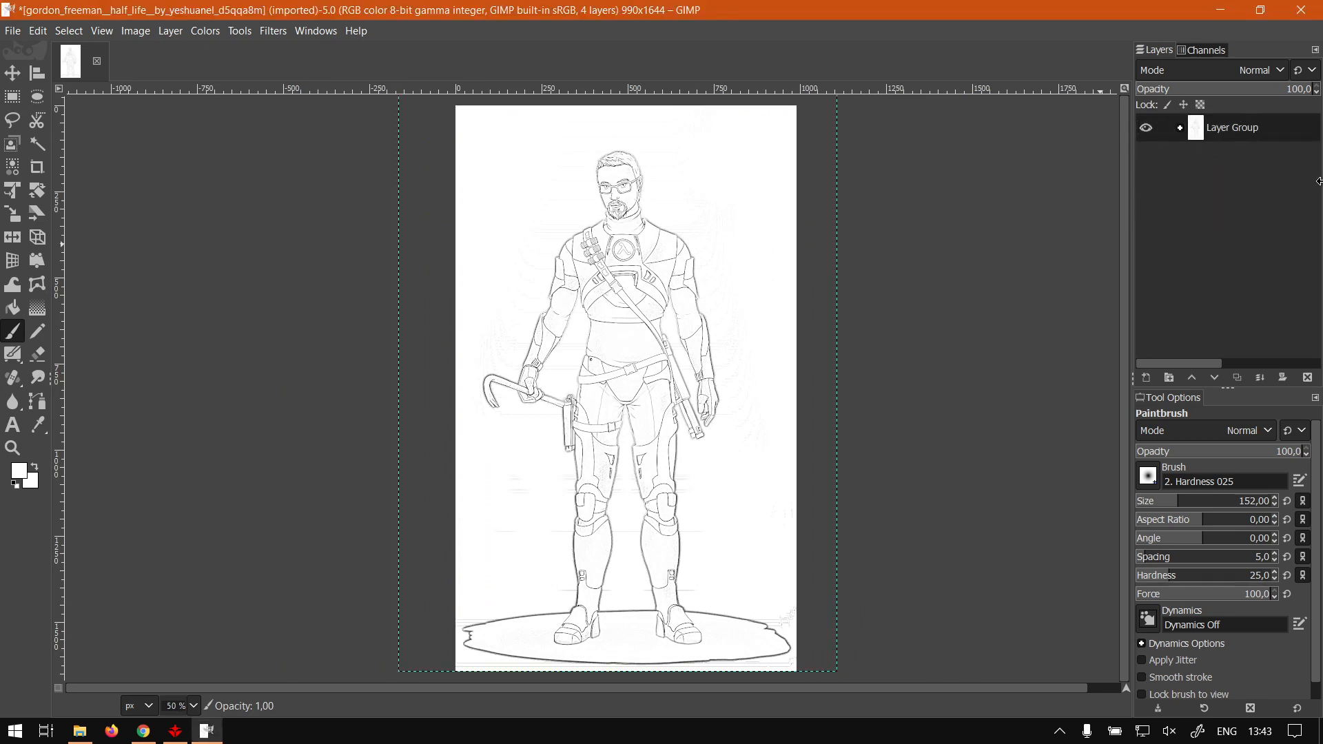
right_click(1227, 132)
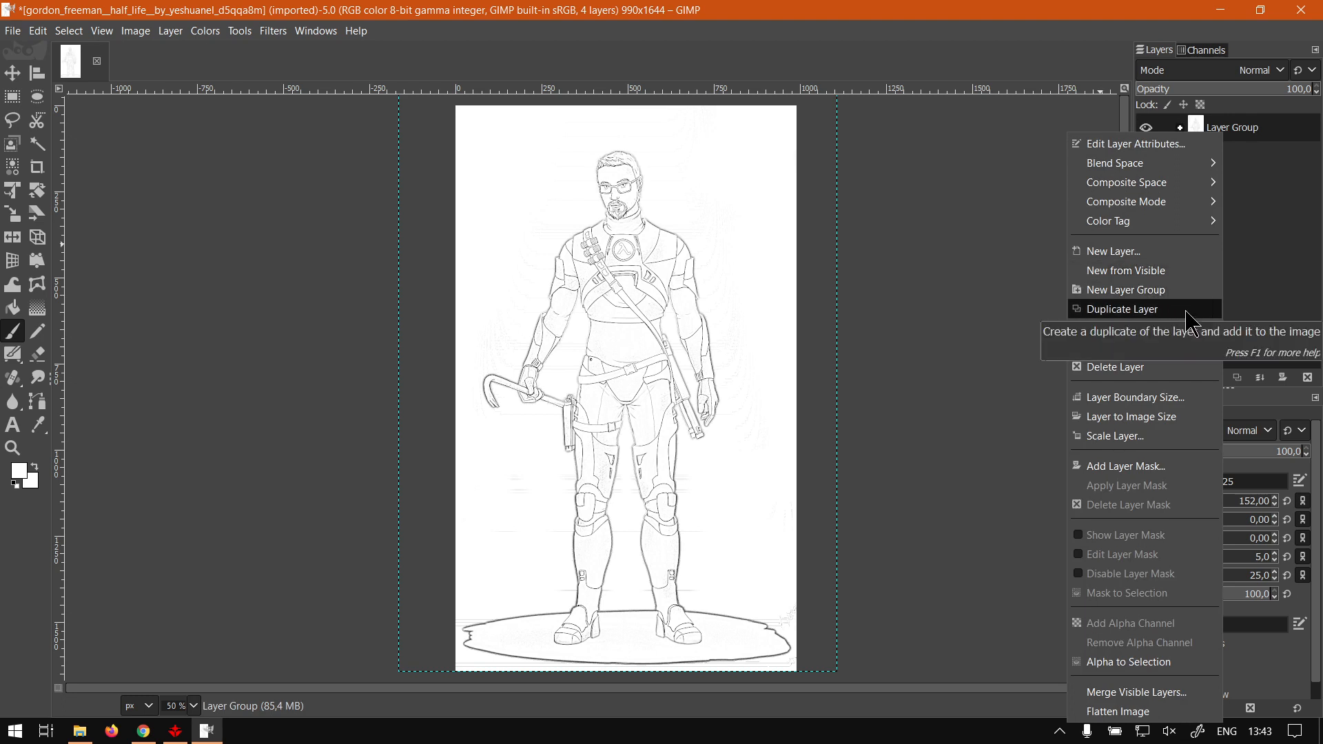
click(1258, 252)
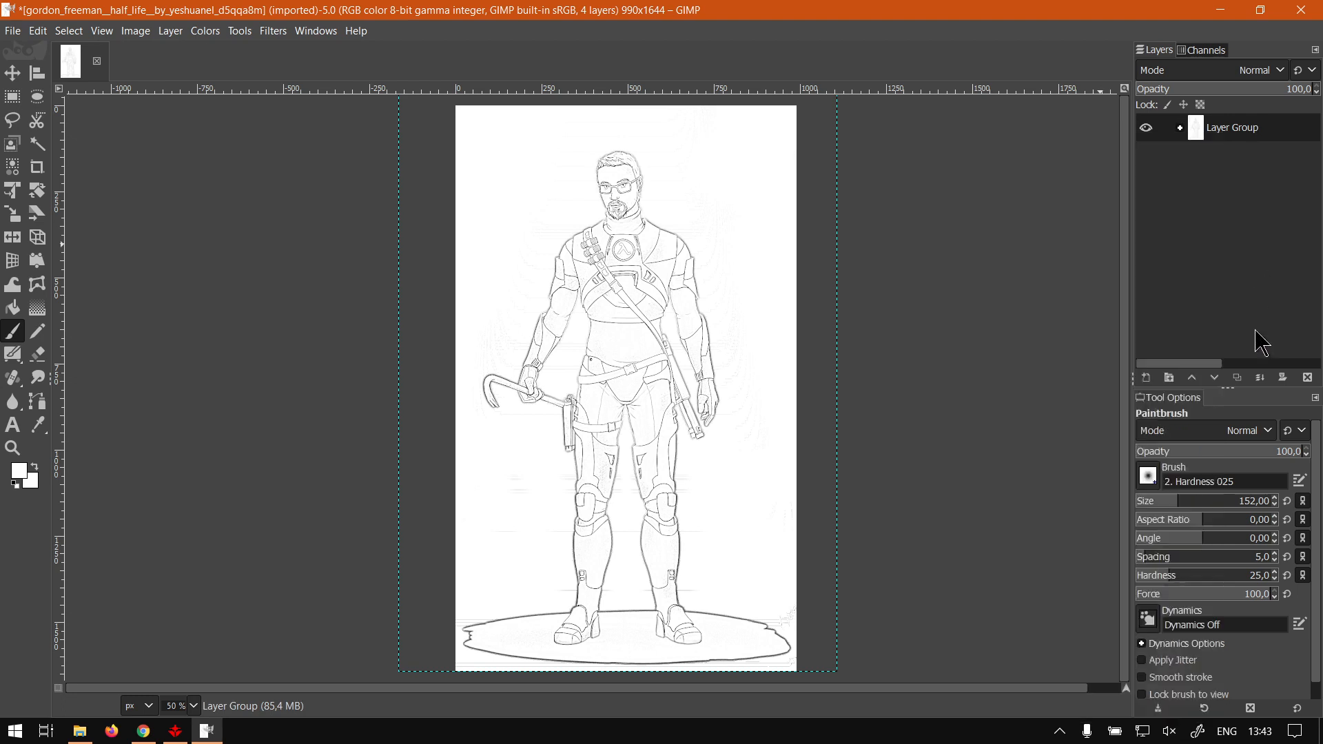
click(1237, 378)
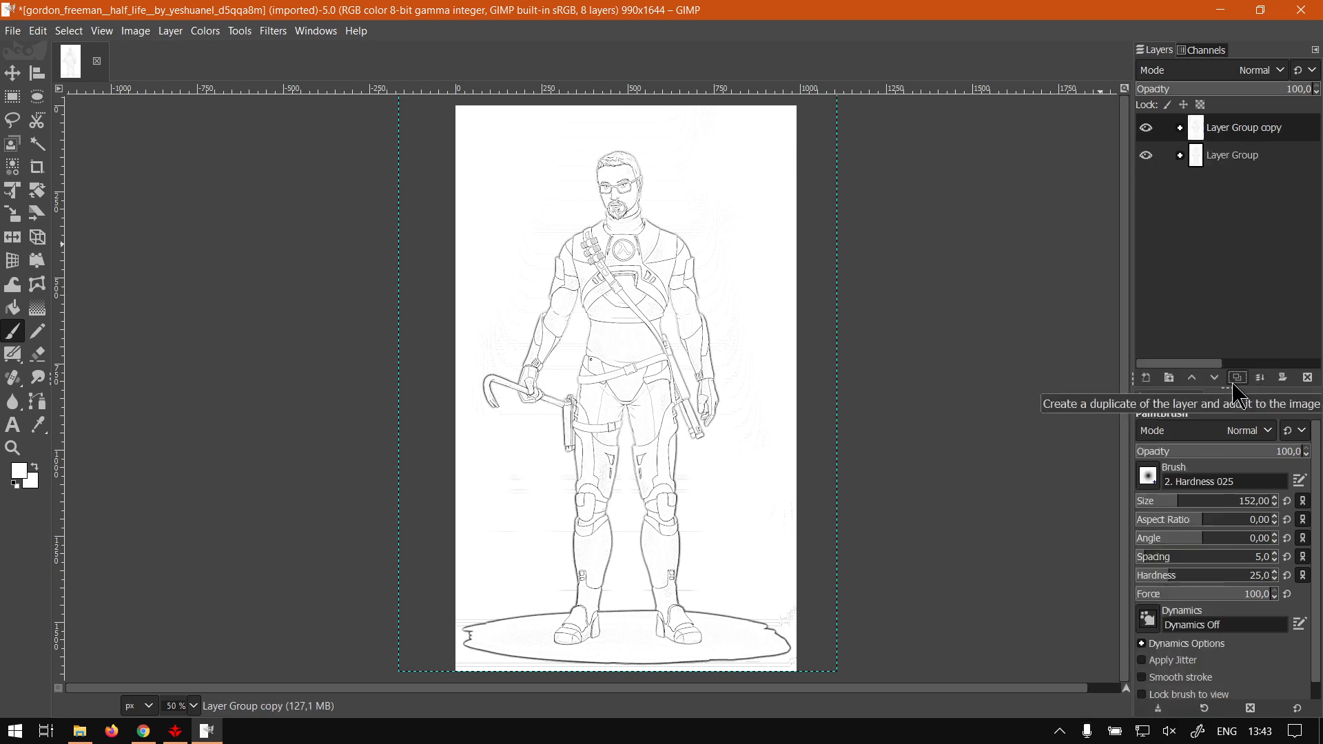
click(1215, 71)
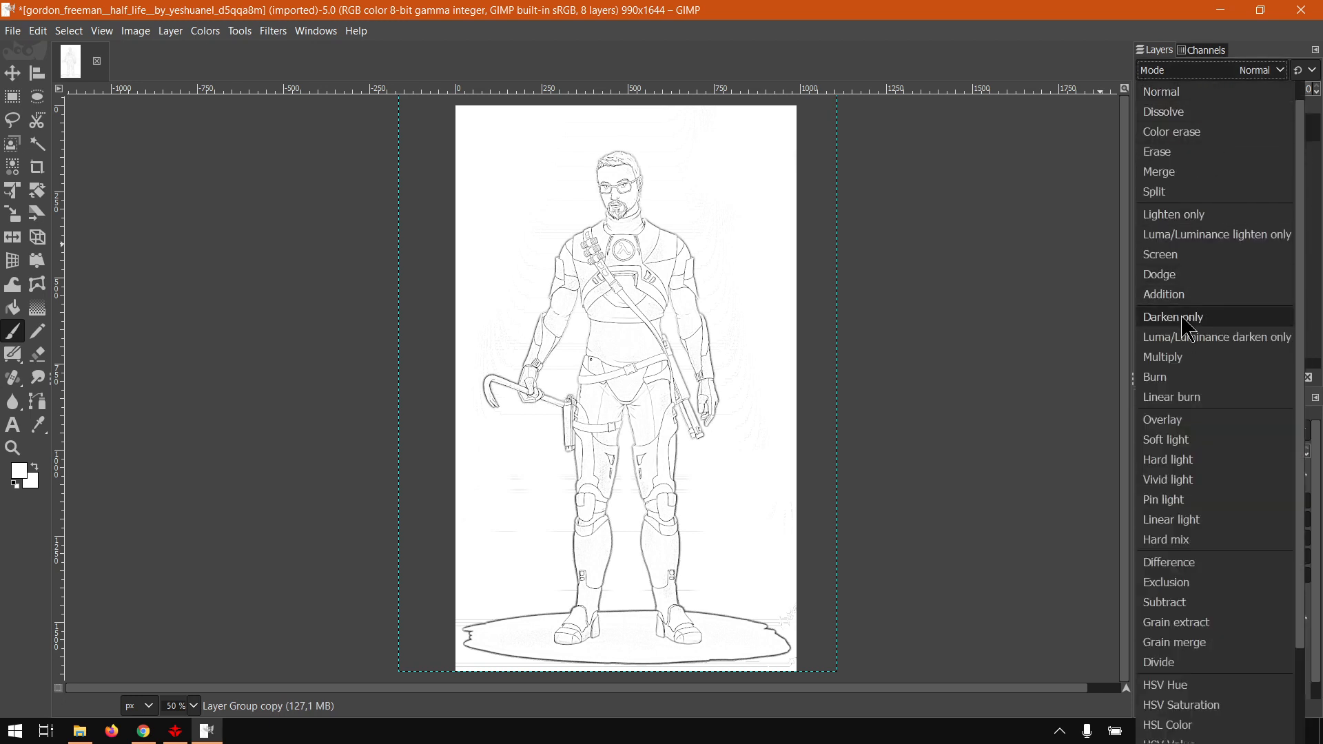
click(1172, 357)
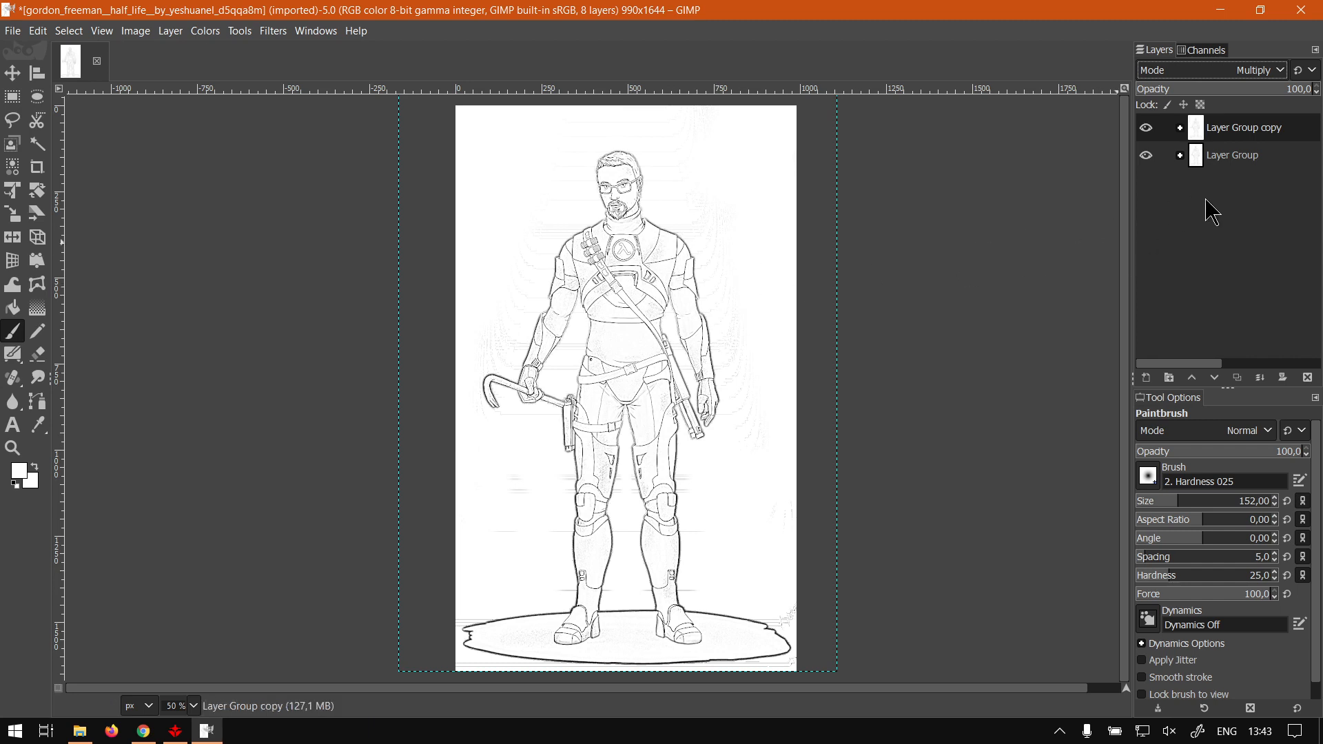
Step: Merge the visible layer groups into a single layer, expanded as necessary
right_click(1235, 215)
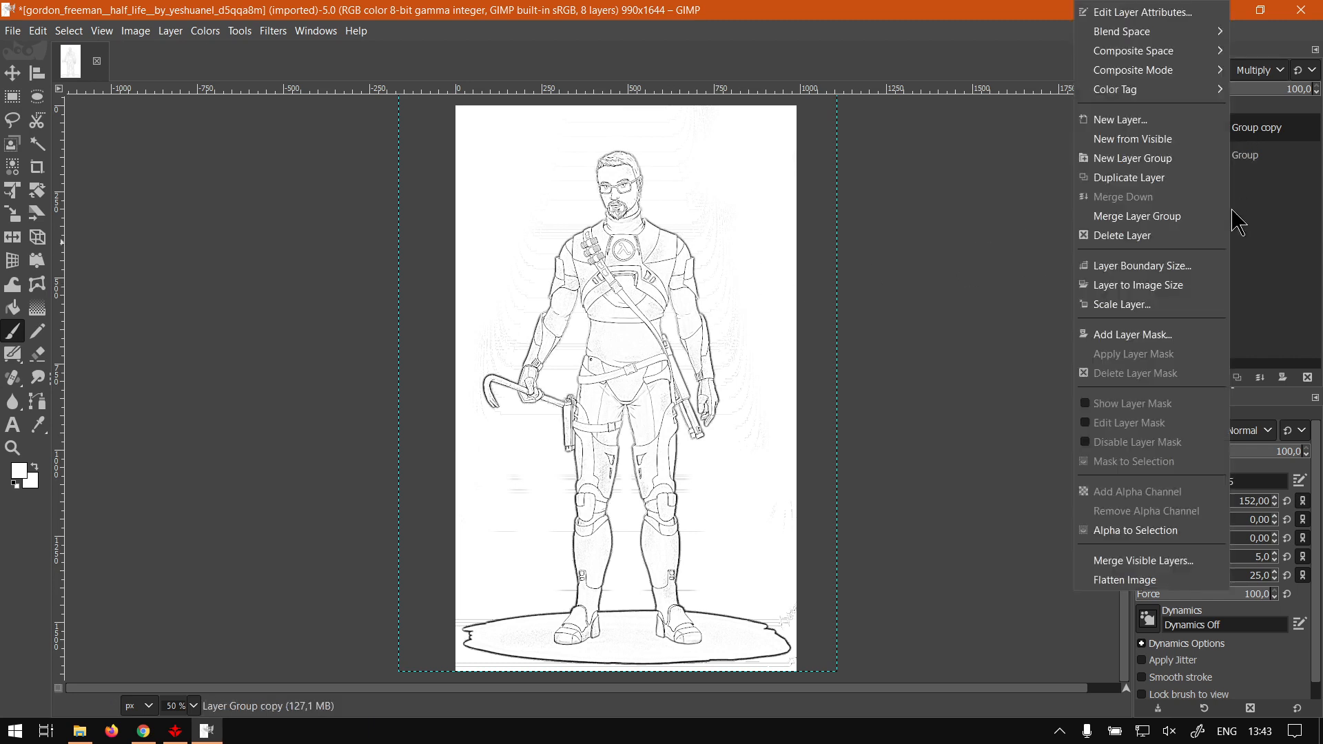
click(1159, 559)
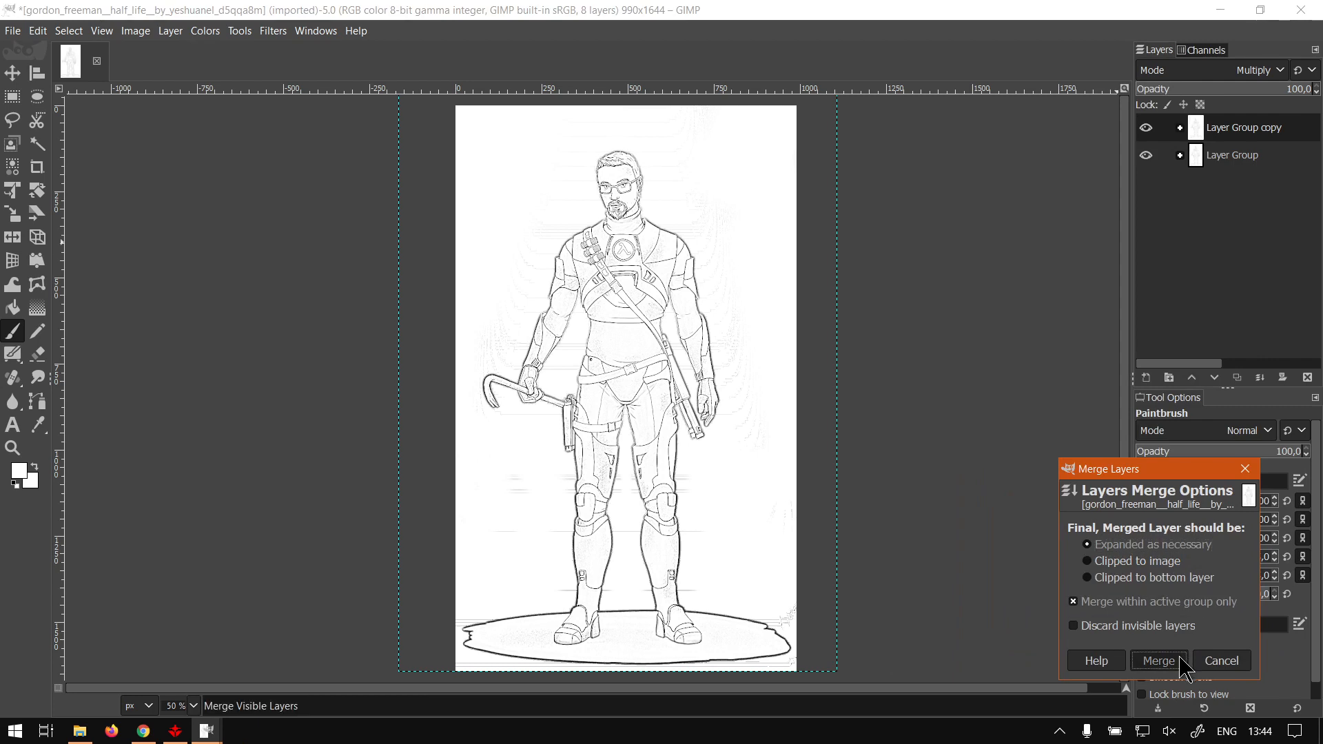
click(1158, 660)
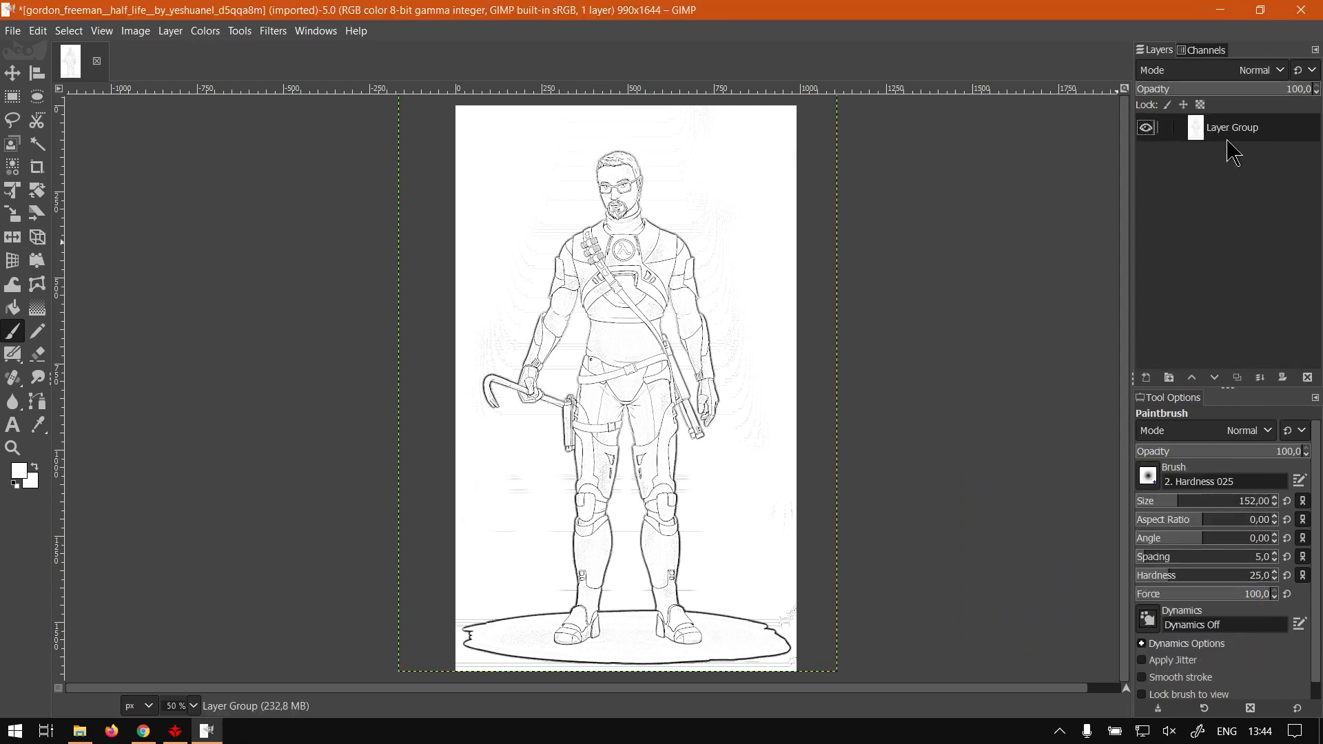
click(1147, 128)
click(1147, 128)
Step: Duplicate the merged layer and set the copy's blend mode to Linear light
right_click(1234, 138)
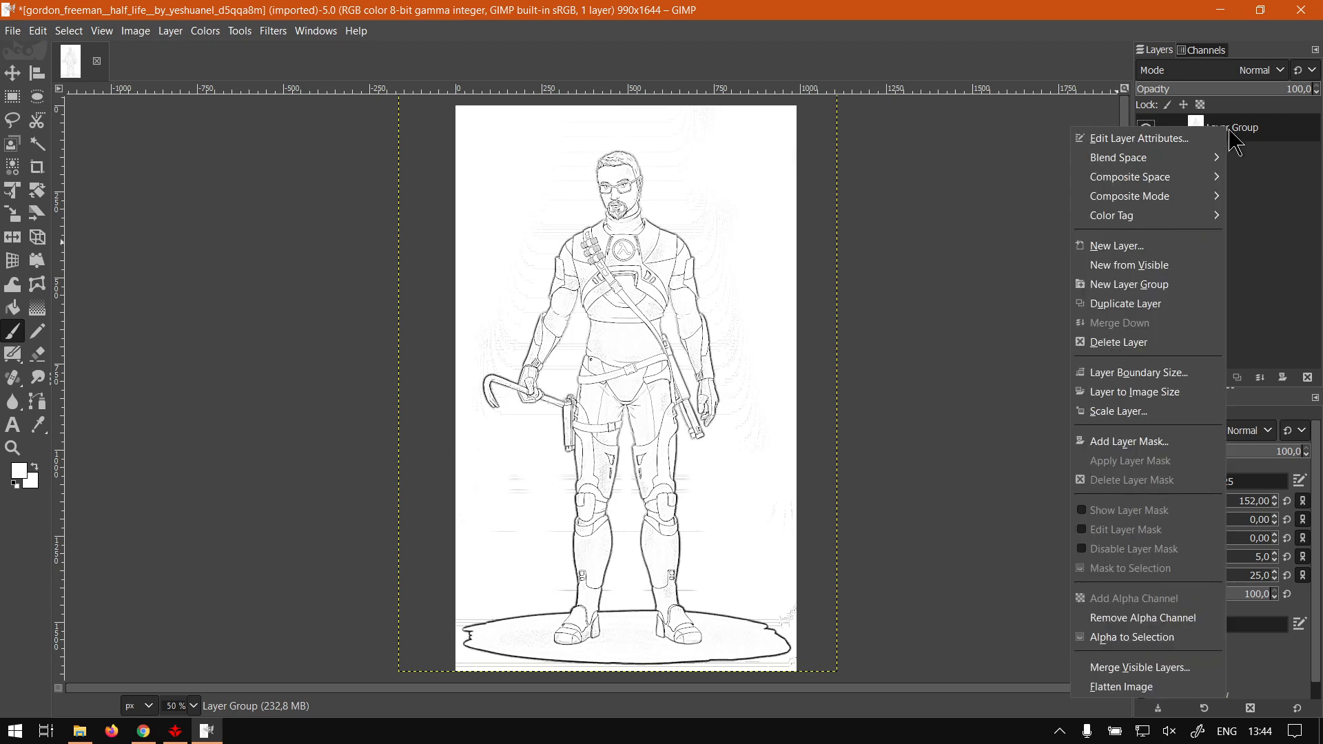
click(1175, 305)
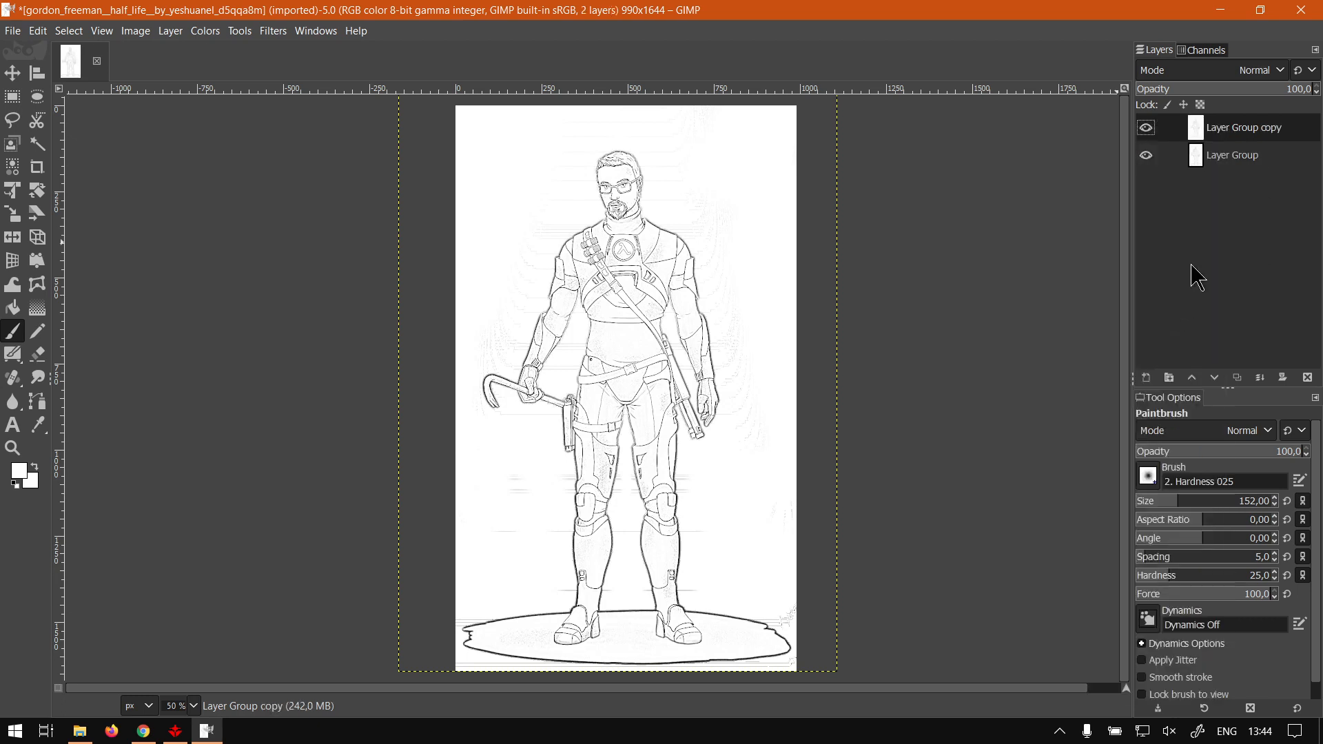
click(1216, 71)
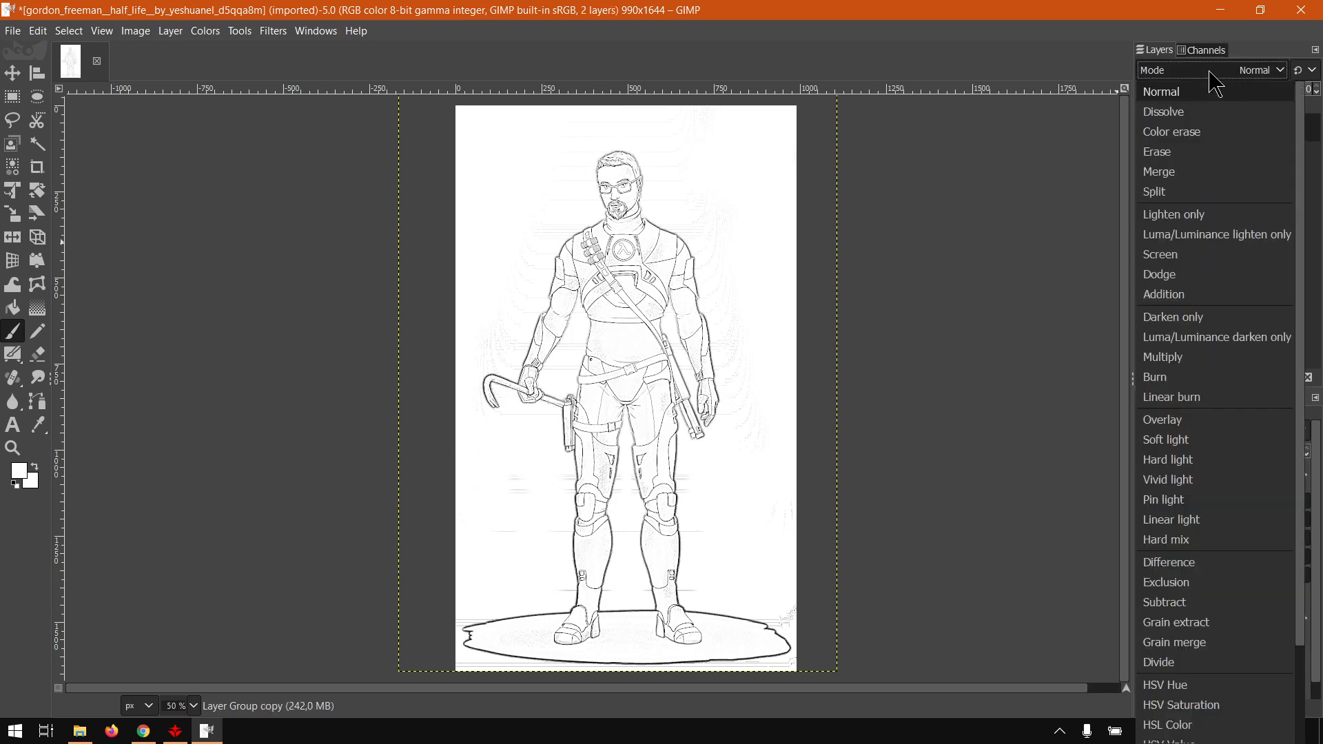
click(1245, 530)
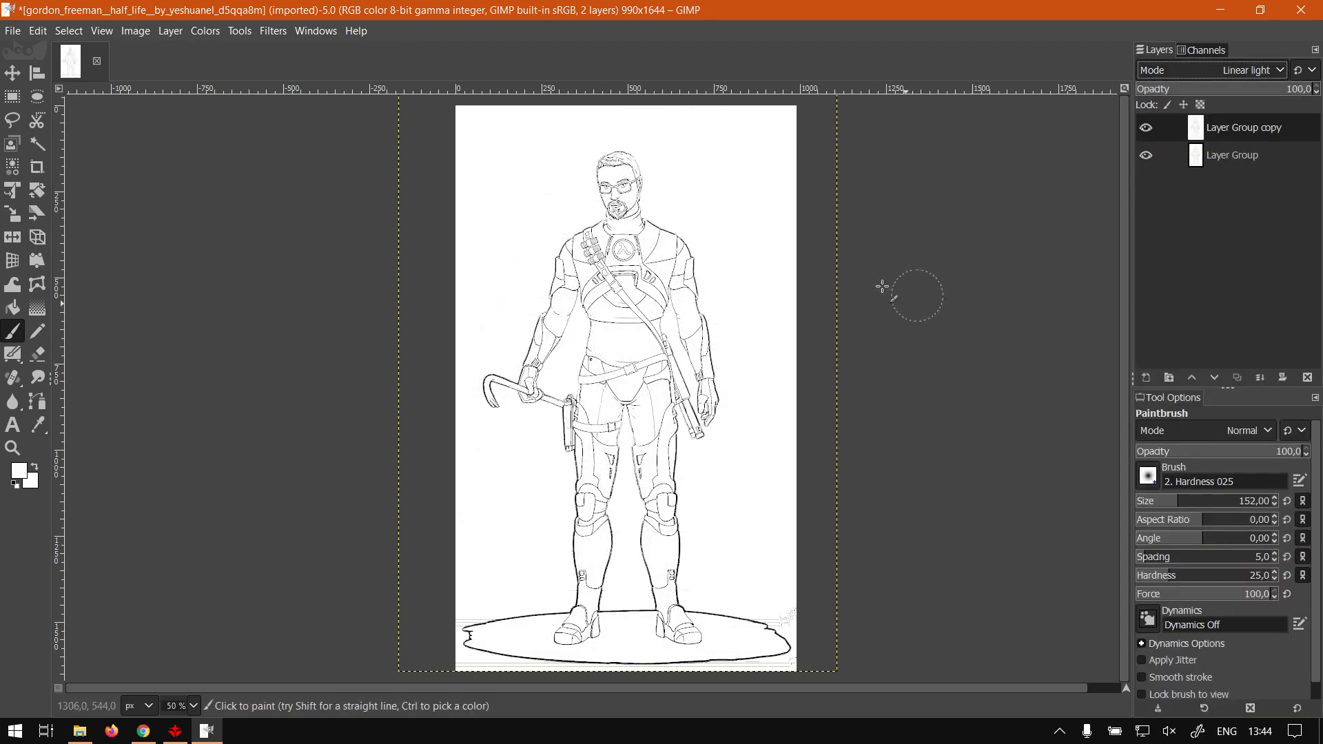
Step: Compare the figure's line art up close with the Linear light copy hidden and shown, and inspect the whole drawing
scroll(645, 200, up, 5)
scroll(644, 224, down, 1)
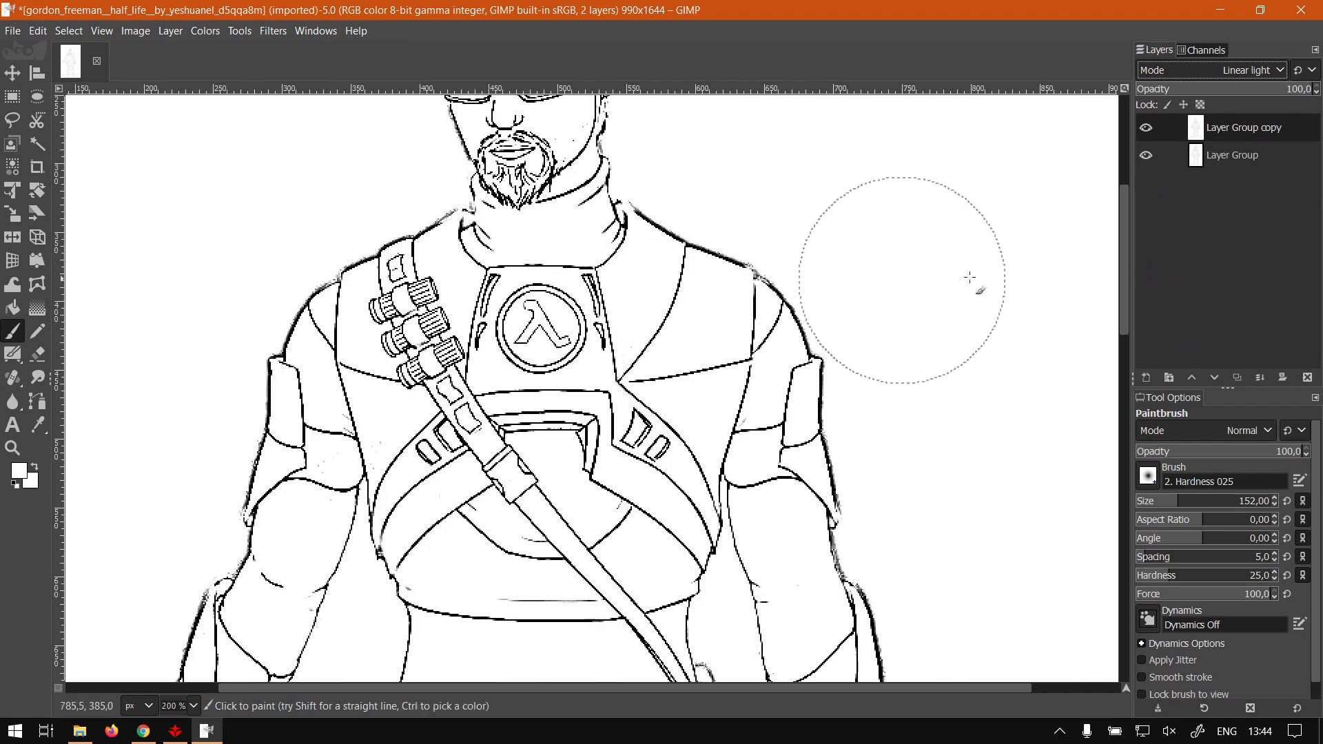
click(1147, 129)
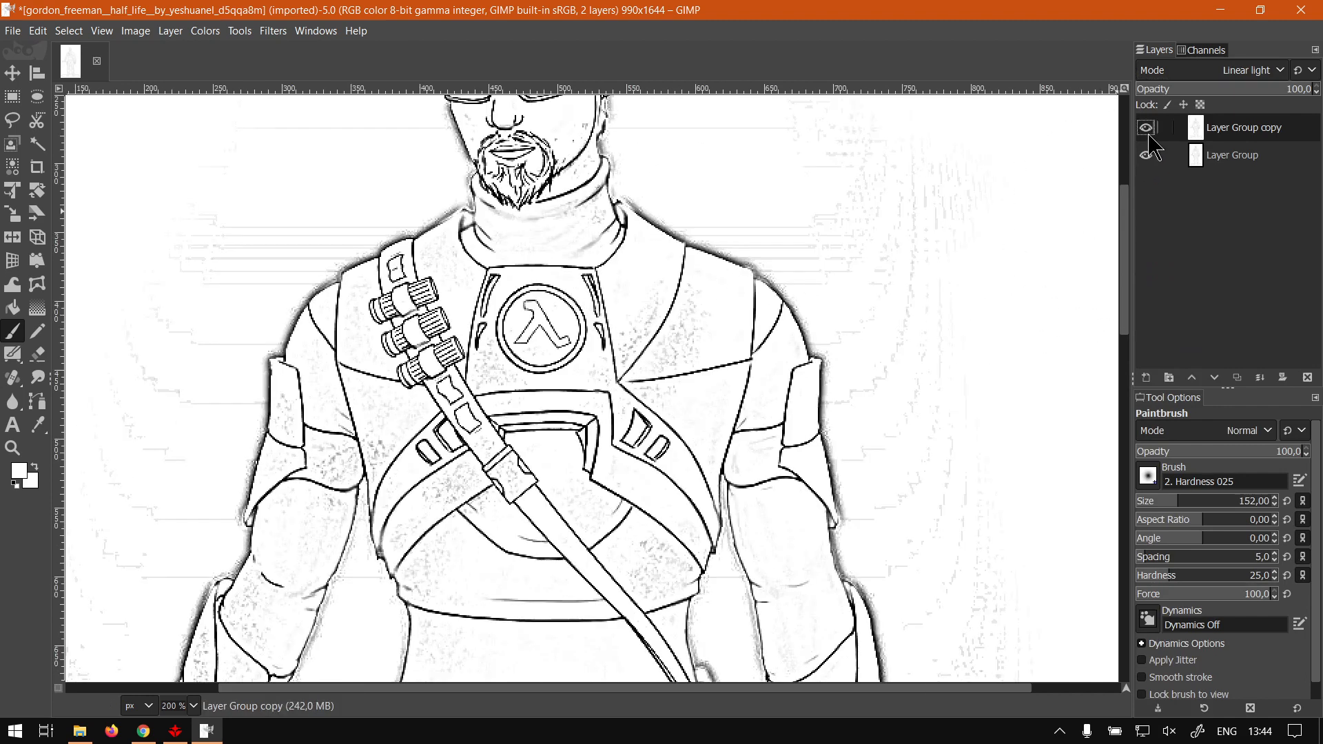
click(1147, 128)
click(1147, 129)
scroll(958, 379, down, 5)
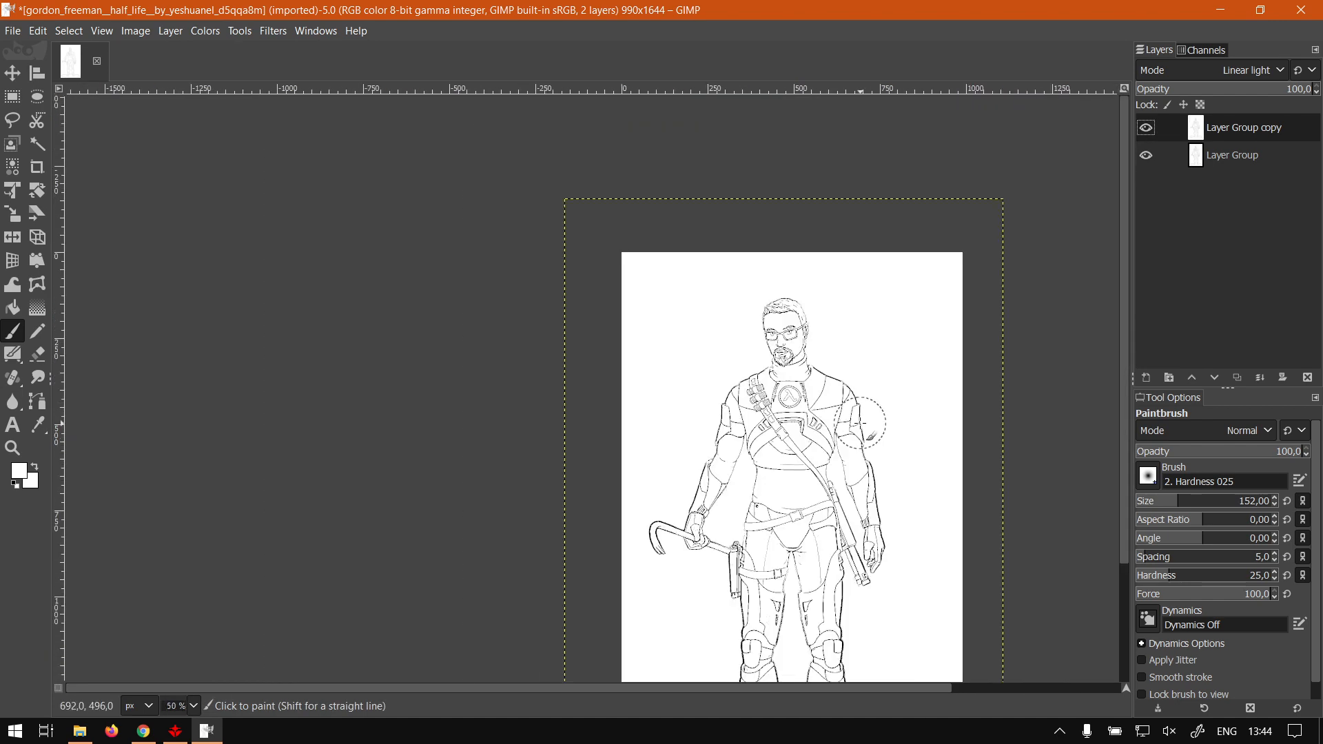
scroll(944, 504, up, 1)
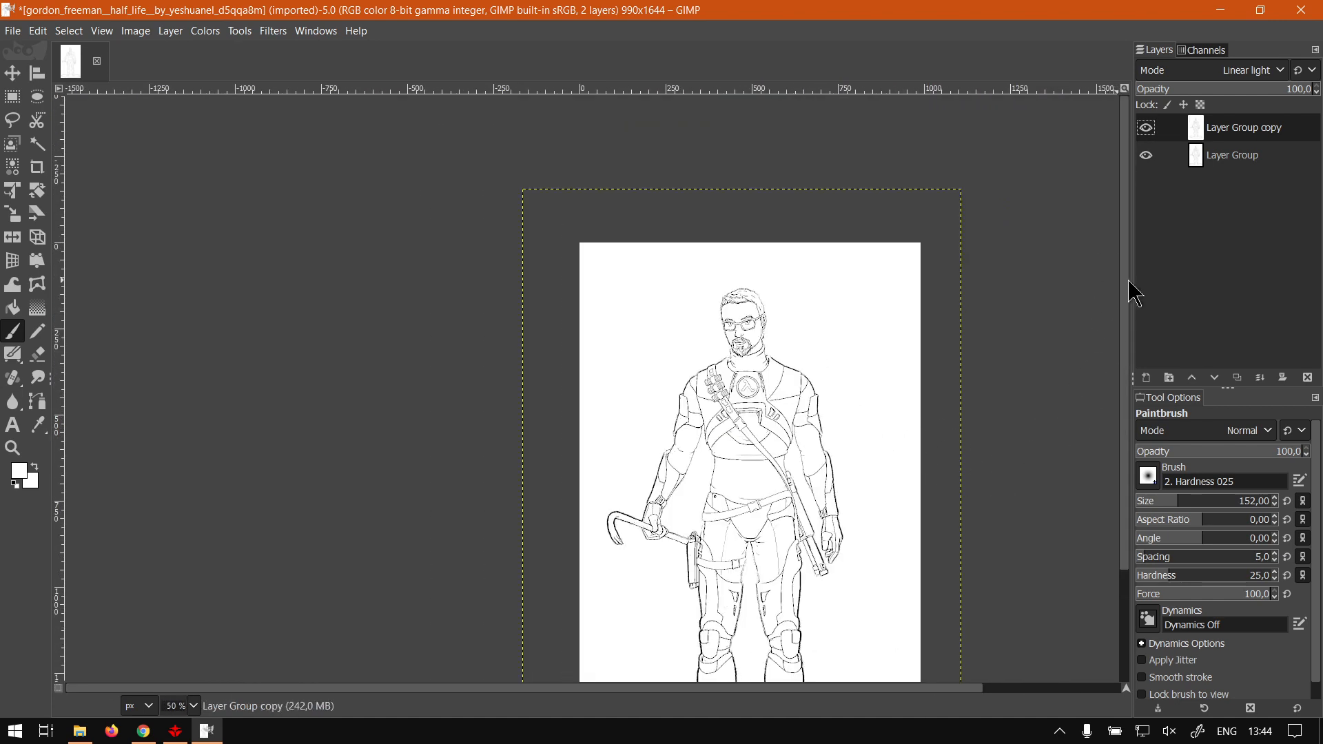
scroll(1130, 318, down, 3)
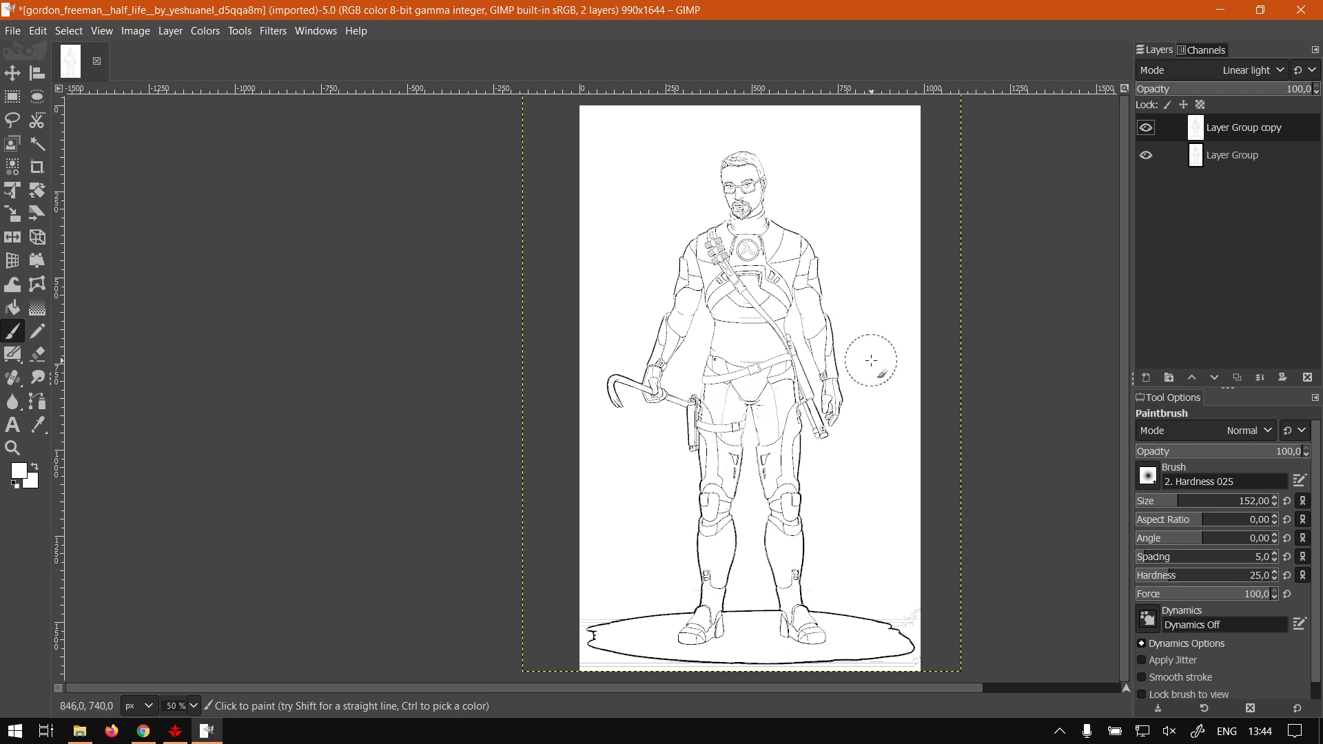
Step: Export the image as a PNG in the TruCUT RDWorks folder, basing its name on the existing engrave file but ending in "-engrave-Gimp"
click(13, 31)
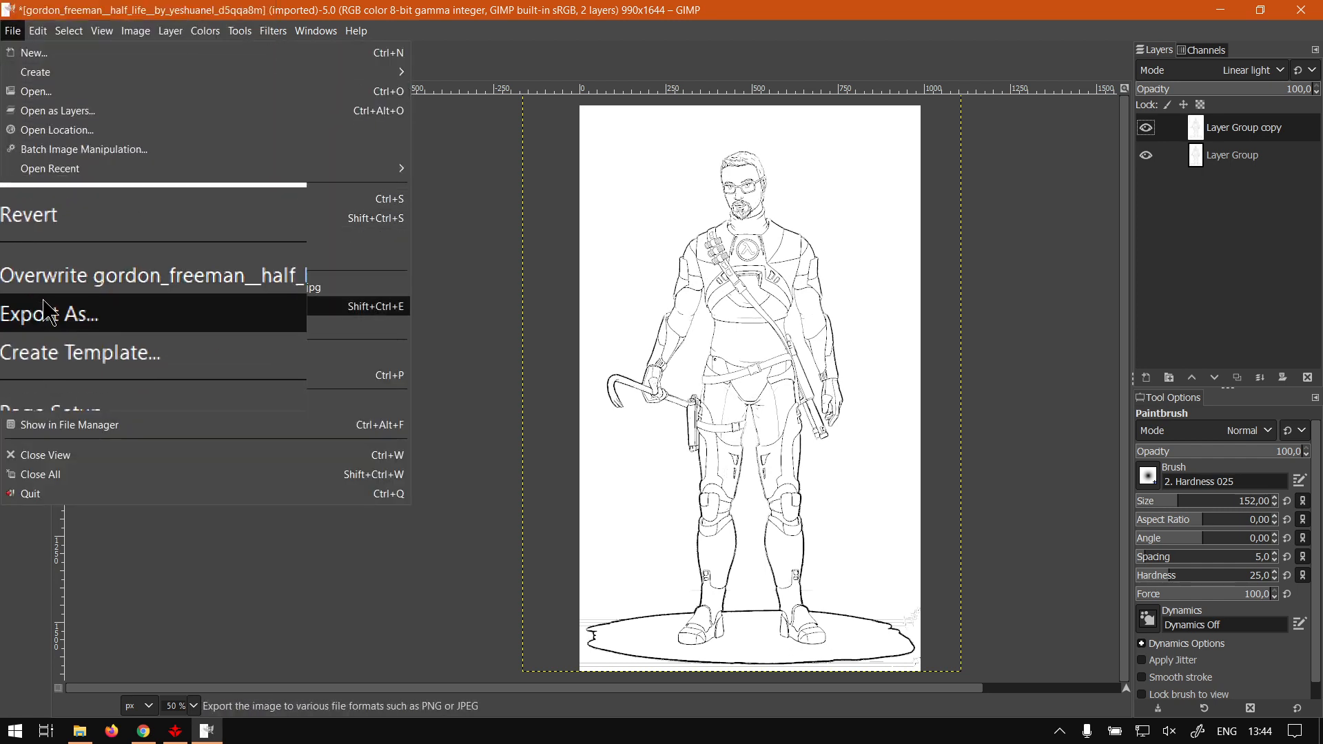
click(107, 310)
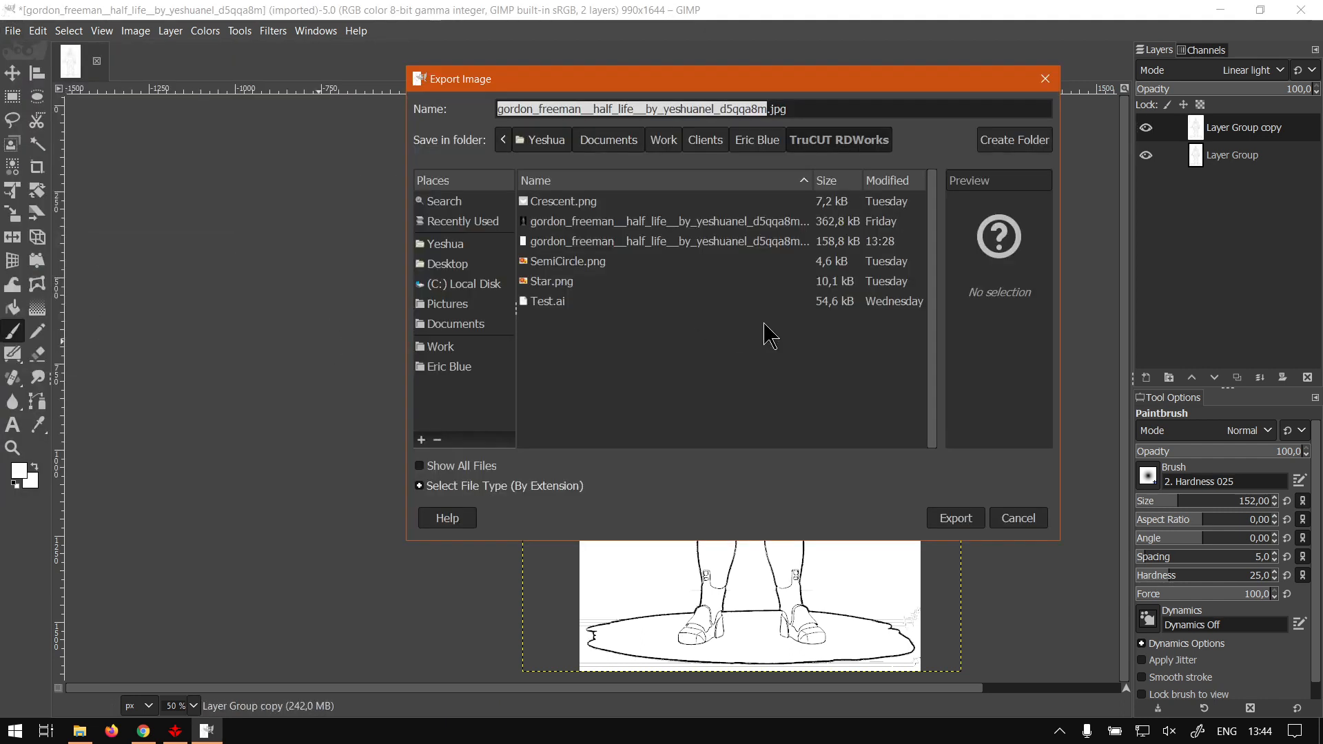
click(768, 243)
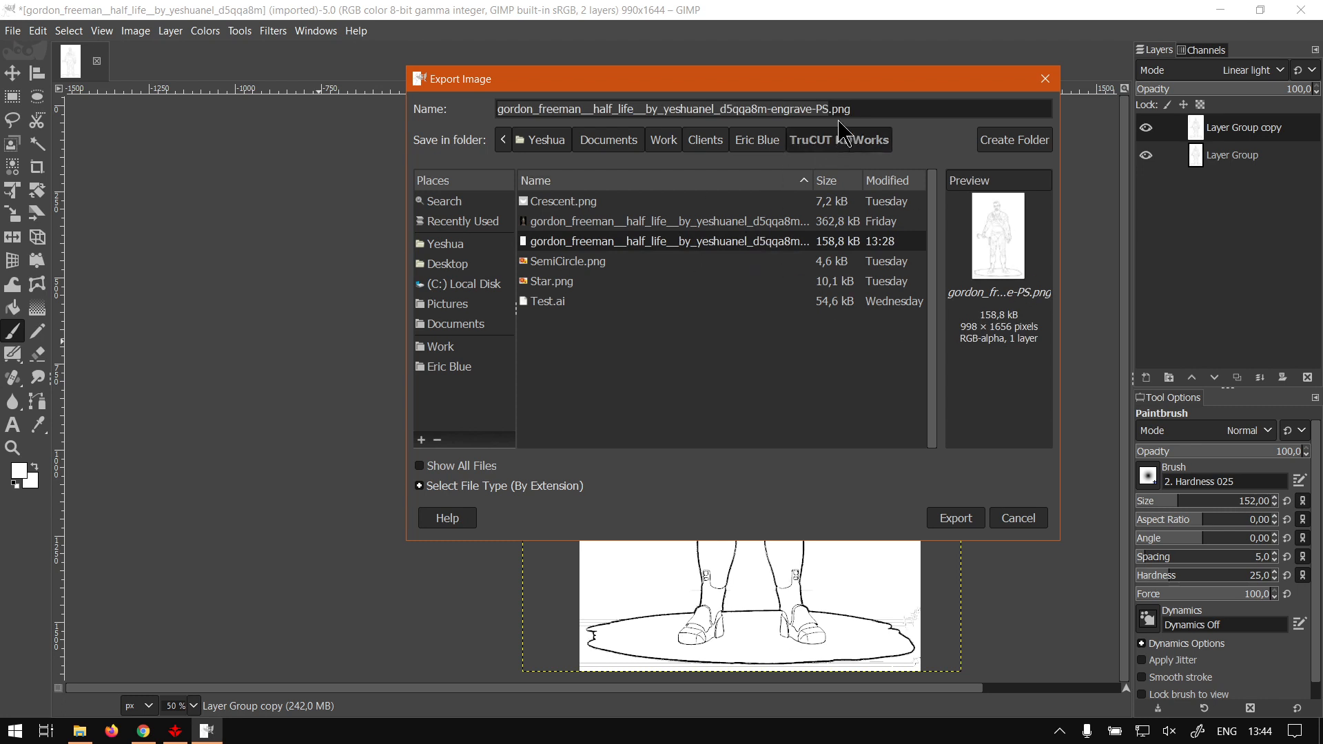
key(Right)
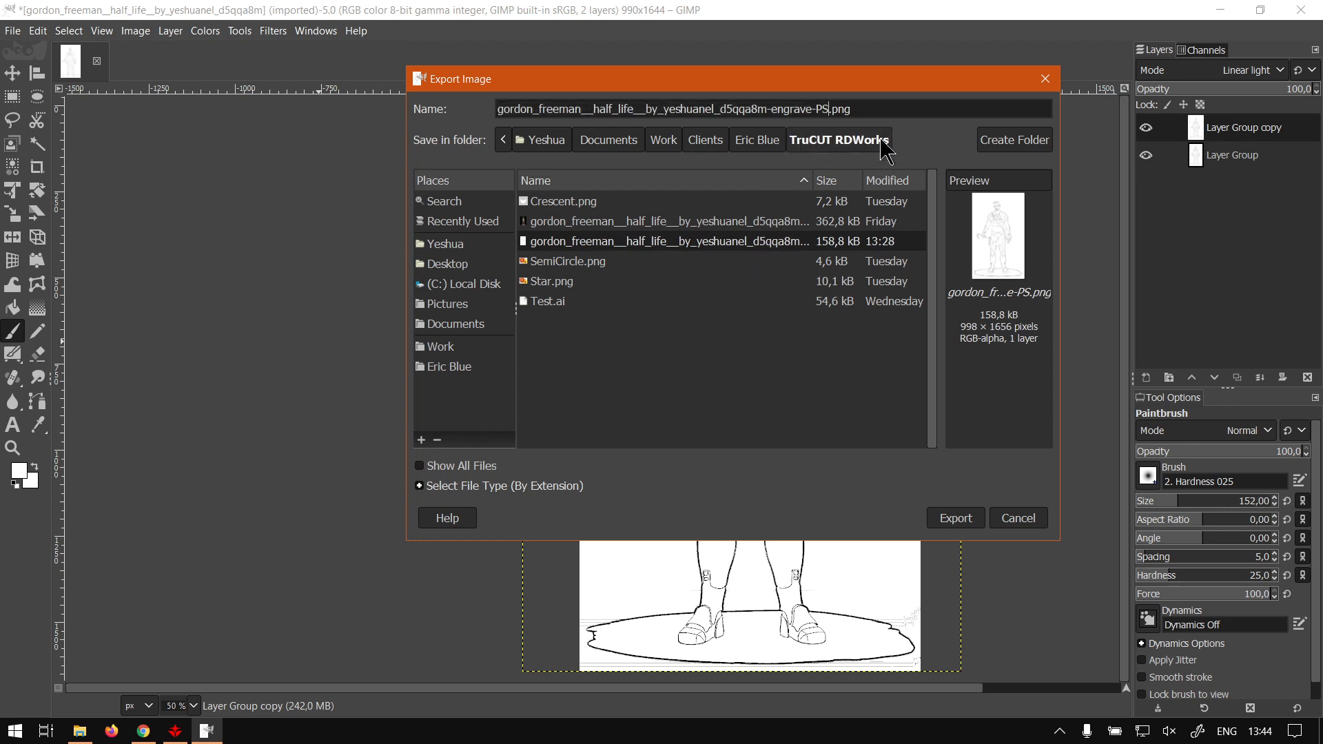
text(Gimp)
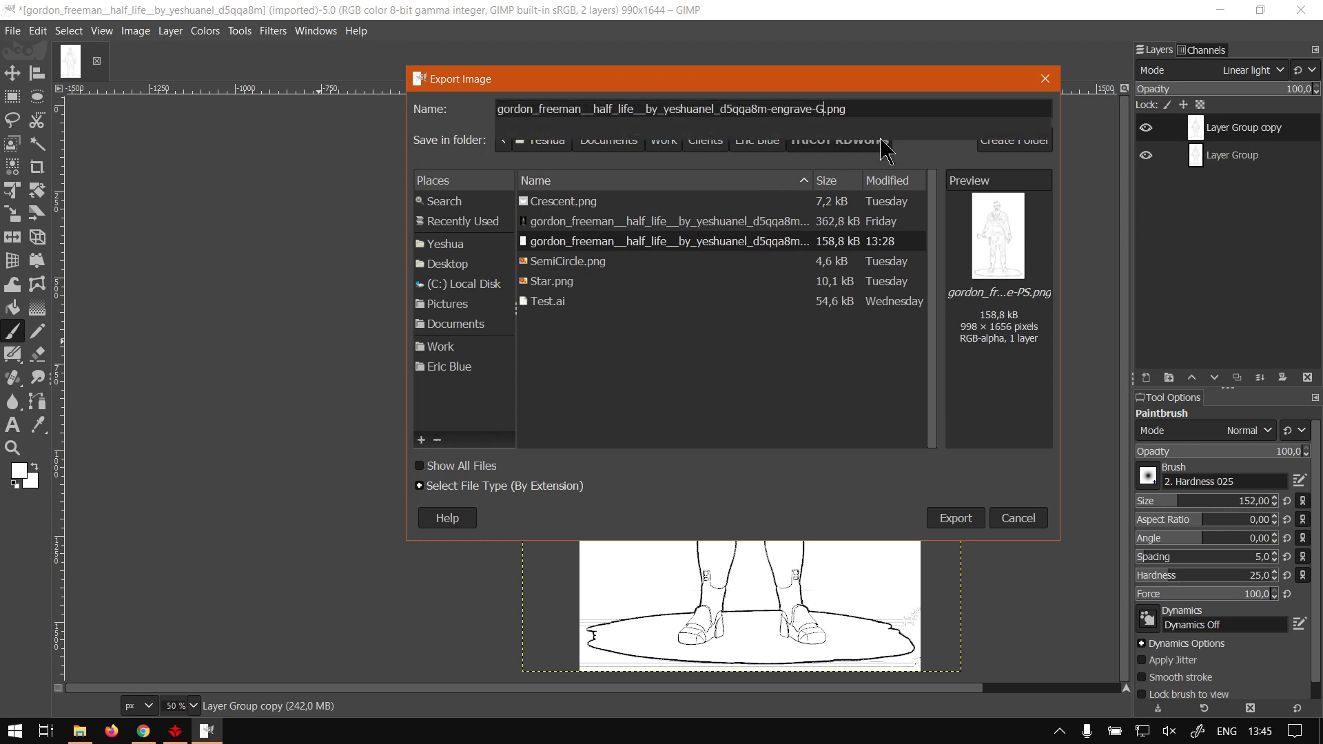
click(968, 526)
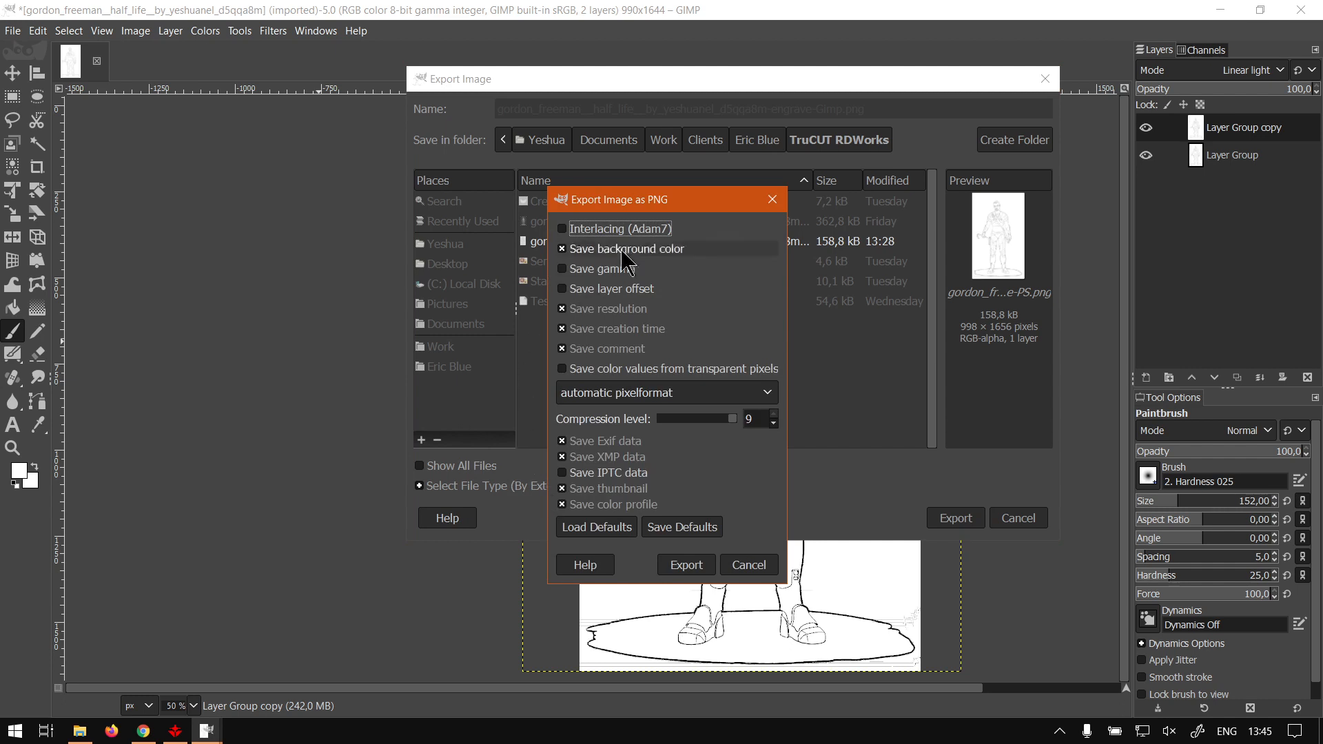
click(673, 568)
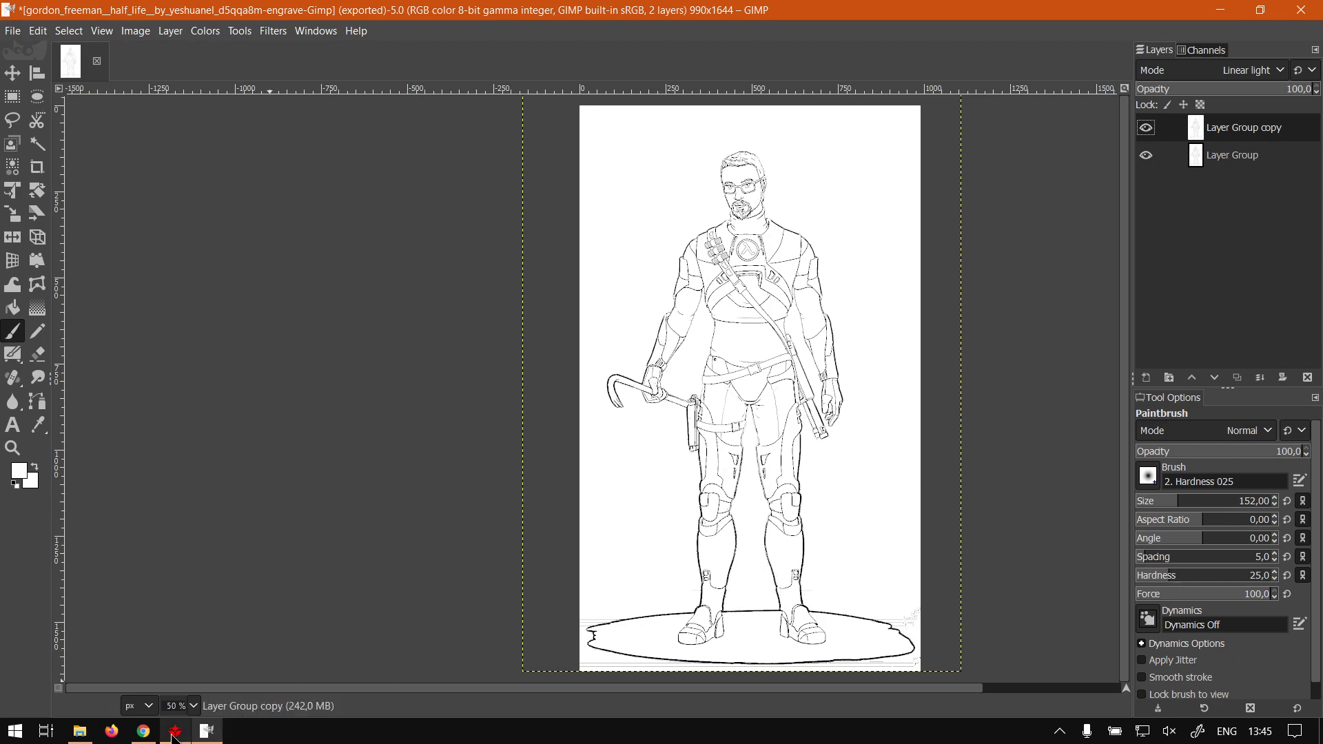
Step: Switch to Chrome with the softwaretraining.co.za site open
click(143, 732)
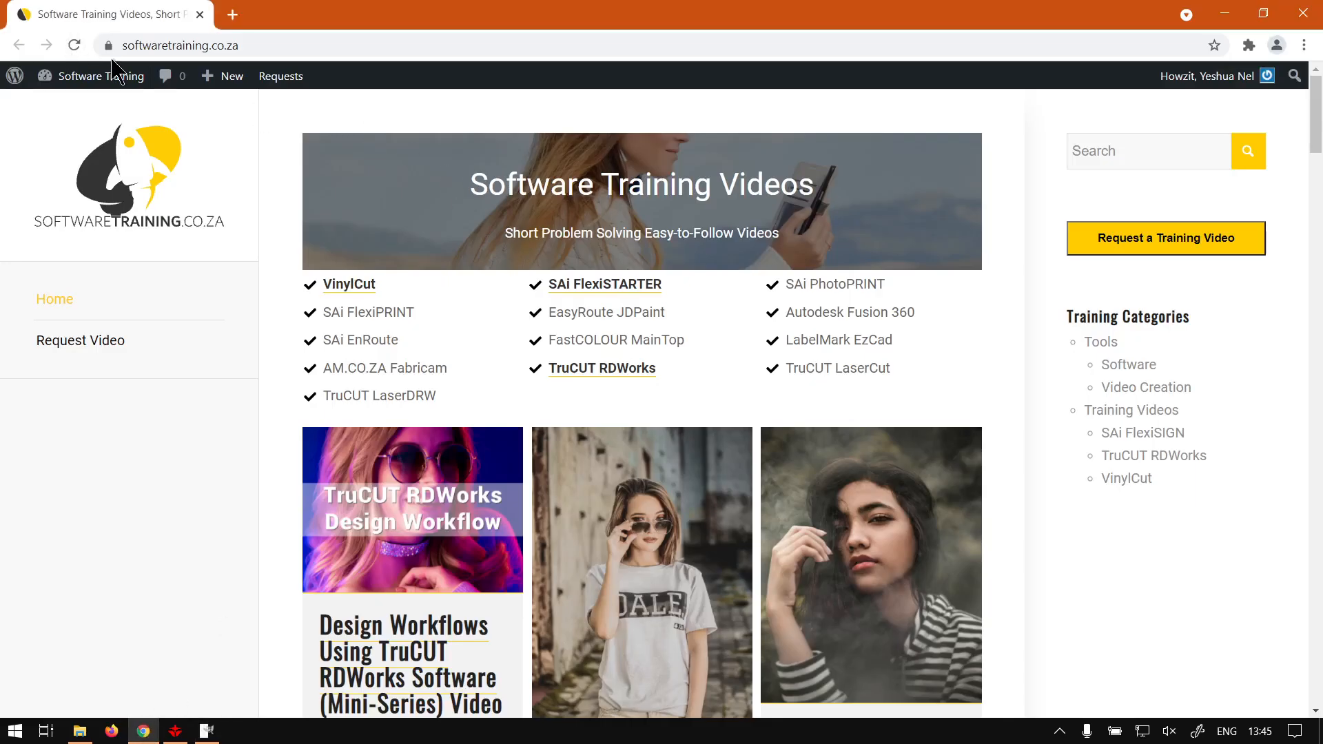